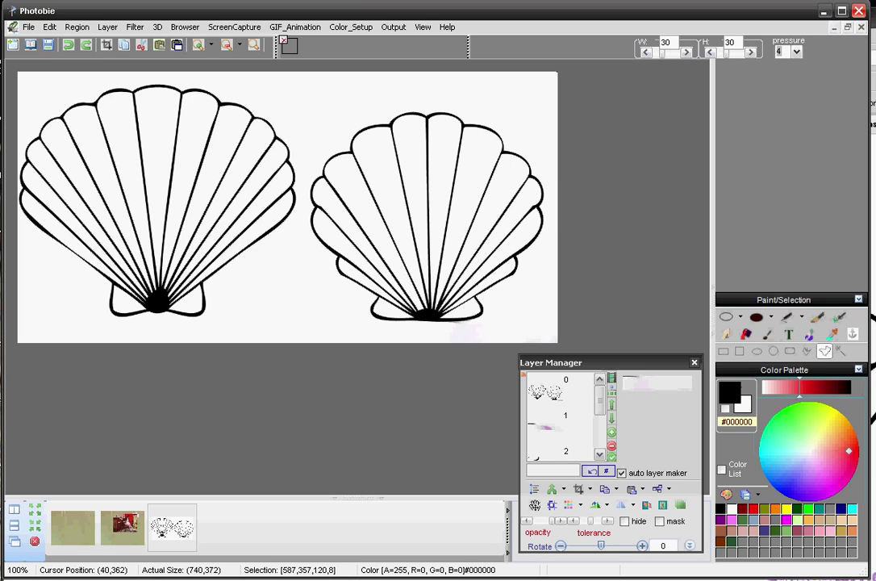
Step: Try a darkened green from the colour wheel, and choose the pink swatch #FF80FF as the foreground colour
{"action": "mouse_move", "coordinate": [853, 457]}
{"action": "left_mouse_down"}
{"action": "mouse_move", "coordinate": [825, 461]}
{"action": "mouse_move", "coordinate": [824, 444]}
{"action": "mouse_move", "coordinate": [803, 434]}
{"action": "mouse_move", "coordinate": [819, 434]}
{"action": "mouse_move", "coordinate": [809, 422]}
{"action": "mouse_move", "coordinate": [817, 401]}
{"action": "left_mouse_up"}
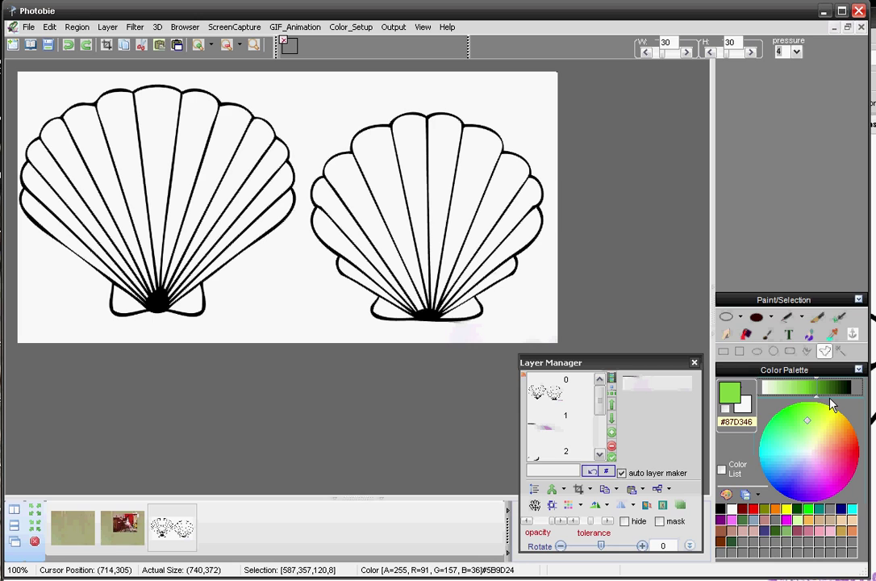
{"action": "left_click_drag", "start_coordinate": [820, 401], "coordinate": [828, 401]}
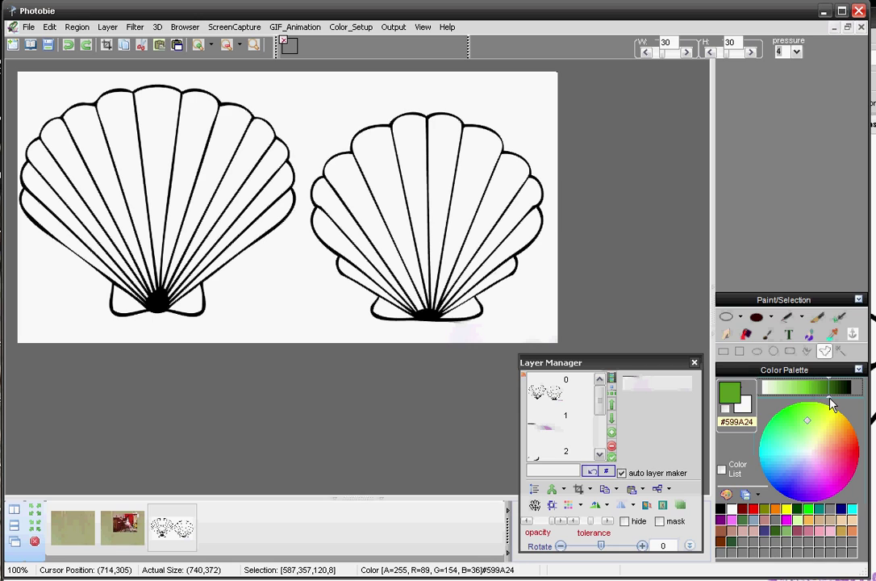
{"action": "left_click", "coordinate": [721, 520]}
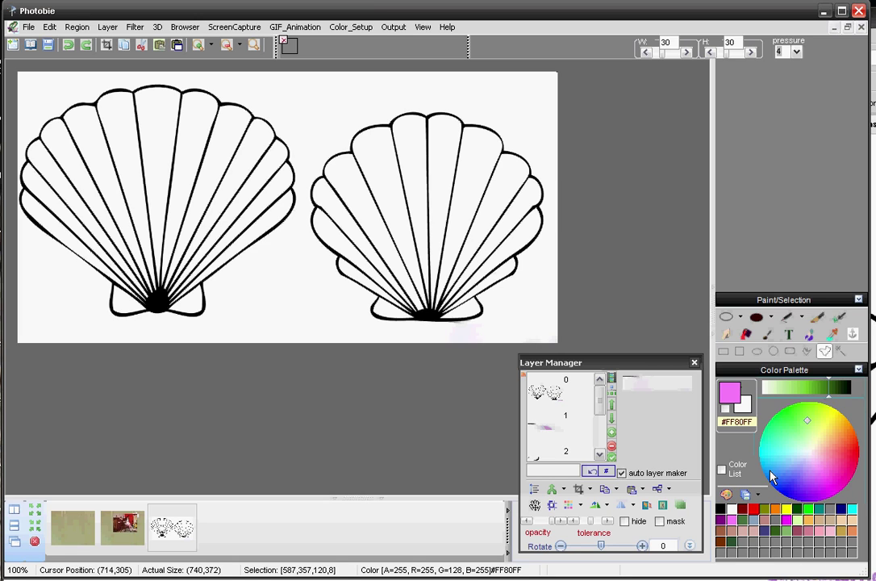
Step: Show the named colour list, browse it from AliceBlue to YellowGreen, and hide it
{"action": "left_click", "coordinate": [722, 469]}
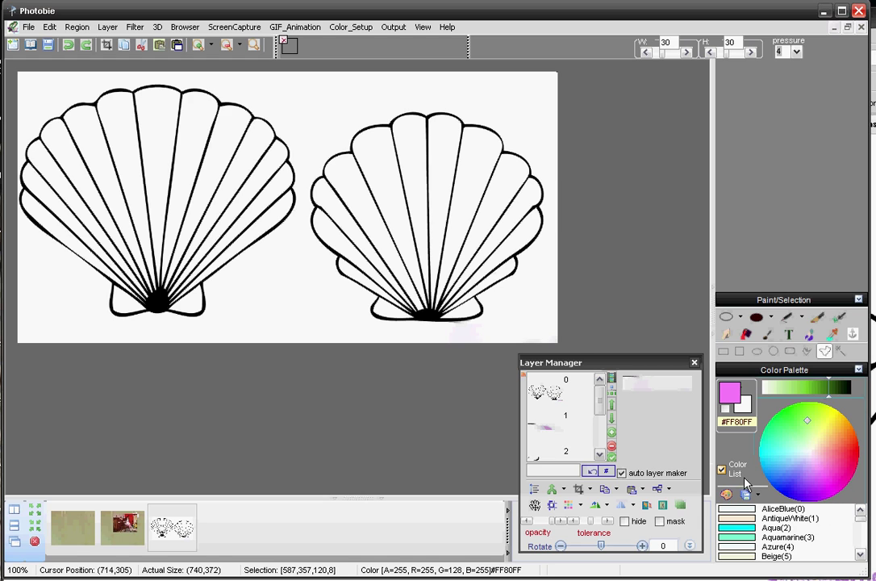
{"action": "left_click_drag", "start_coordinate": [859, 518], "coordinate": [859, 556]}
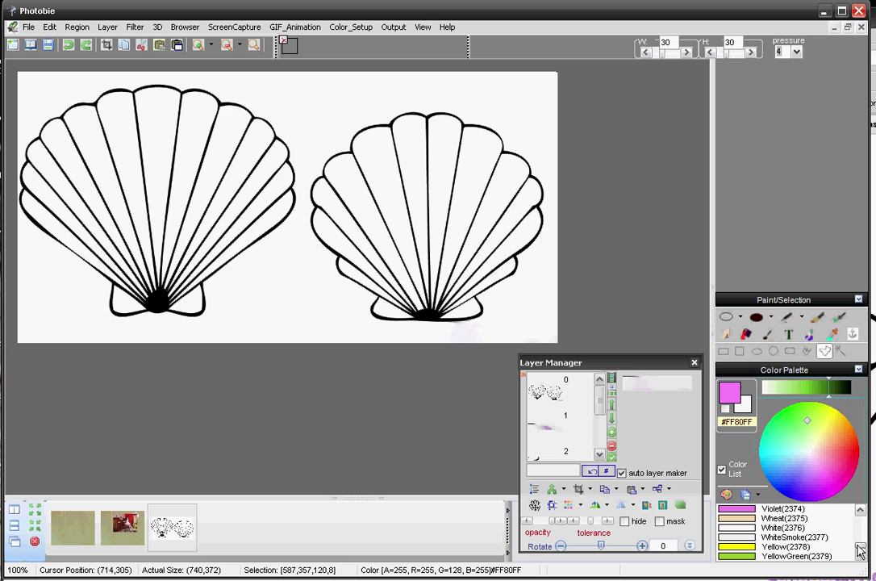
{"action": "left_click_drag", "start_coordinate": [859, 544], "coordinate": [858, 521]}
{"action": "left_click", "coordinate": [722, 468]}
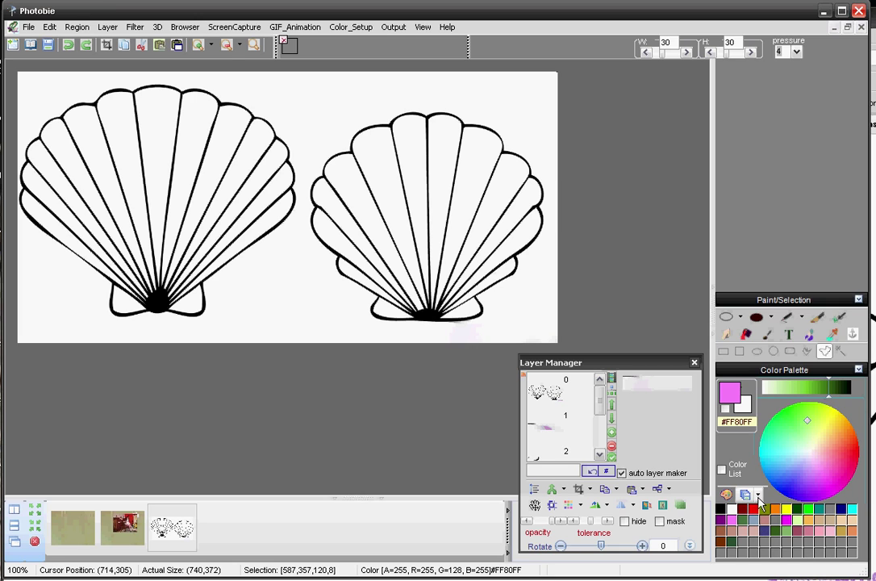
{"action": "left_click", "coordinate": [758, 495]}
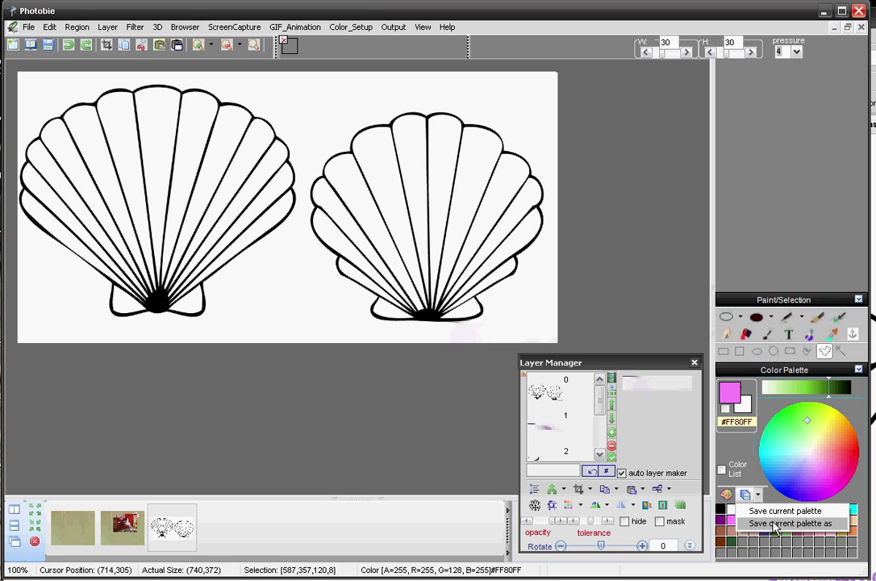
{"action": "left_click", "coordinate": [752, 475]}
{"action": "left_click", "coordinate": [753, 476]}
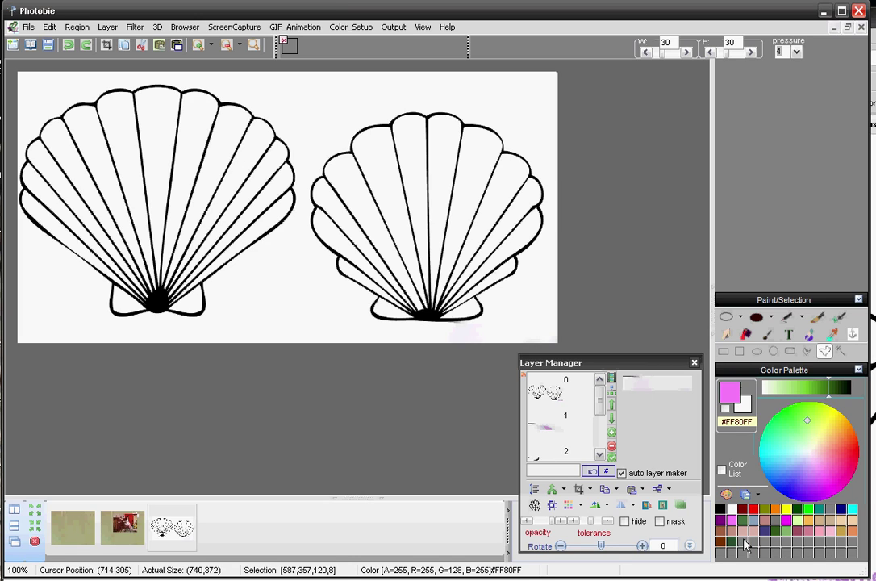
Step: Store pink #FF80FF and blue #0A1FB3 in empty palette slots and save the current palette
{"action": "left_click", "coordinate": [781, 486]}
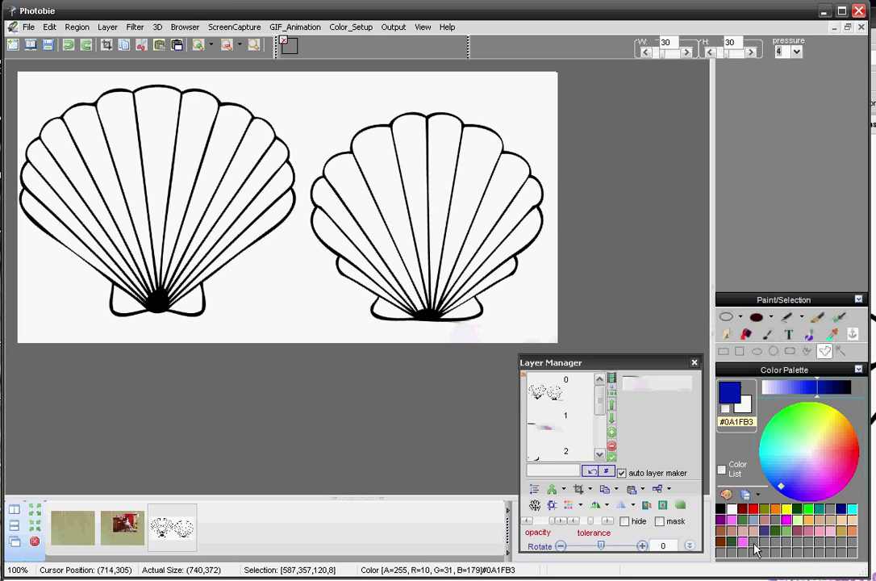
{"action": "left_click", "coordinate": [756, 498]}
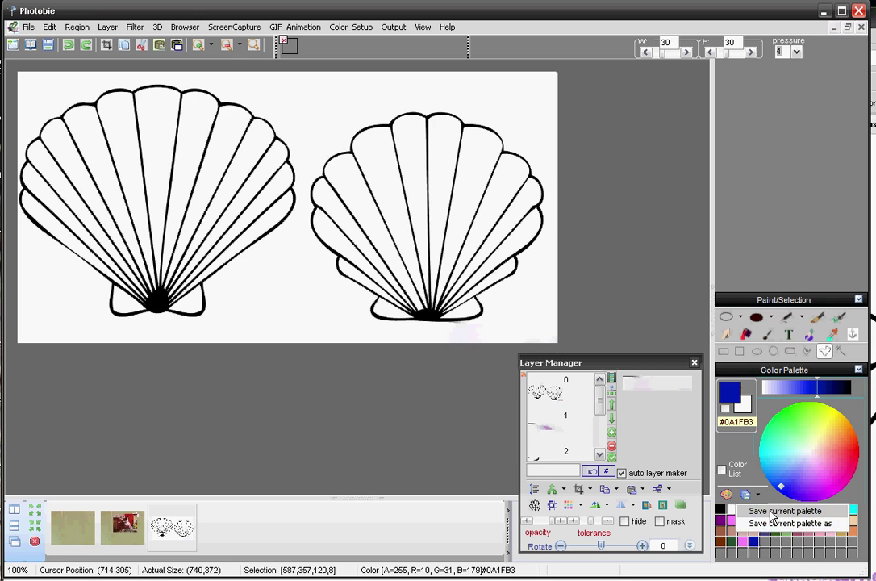
{"action": "left_click", "coordinate": [771, 515]}
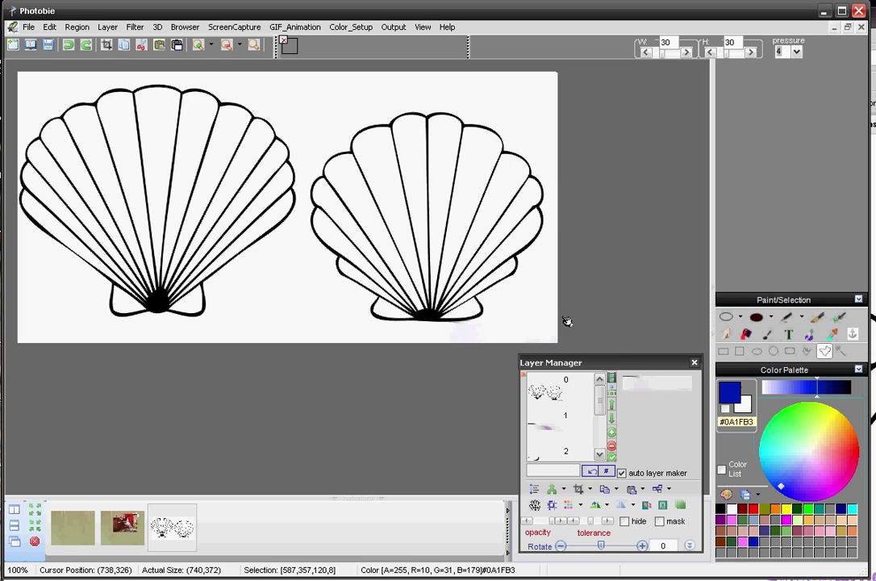
Step: Fill the smaller shell's second segment right of centre with feathered pink texture and the third without feathering
{"action": "left_click", "coordinate": [745, 336]}
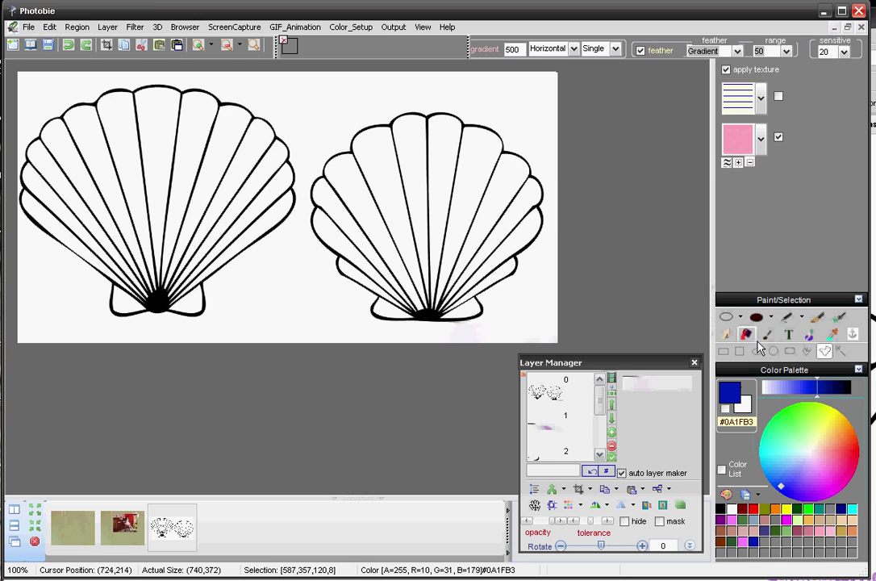
{"action": "left_click", "coordinate": [470, 196]}
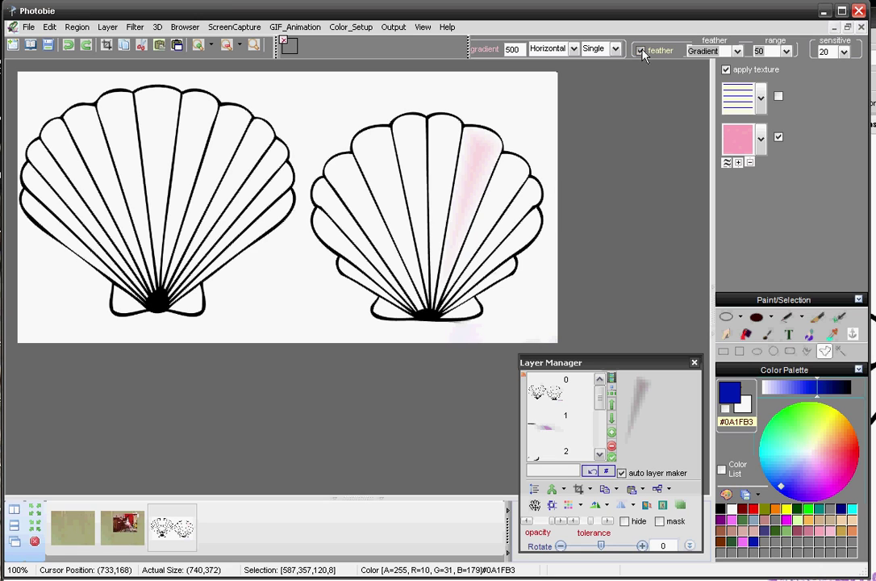
{"action": "left_click", "coordinate": [670, 53]}
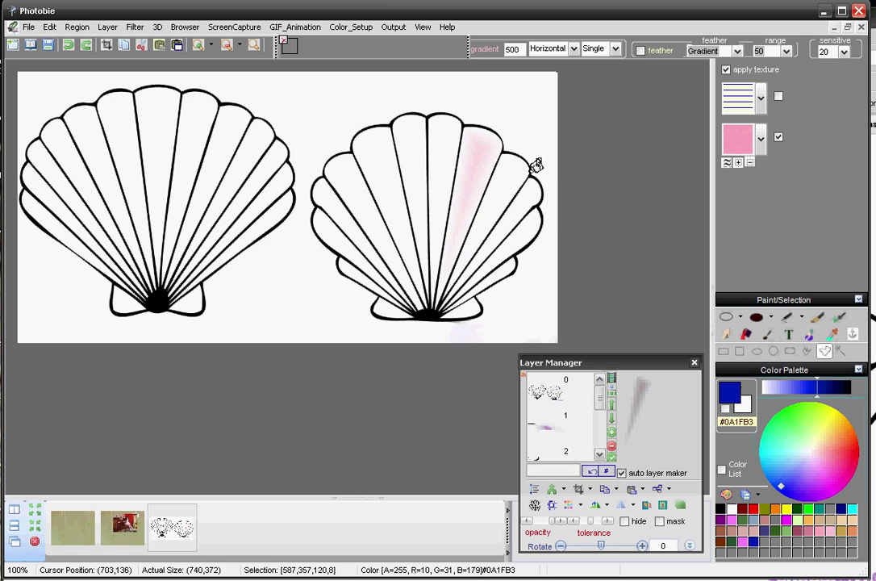
{"action": "left_click", "coordinate": [500, 189]}
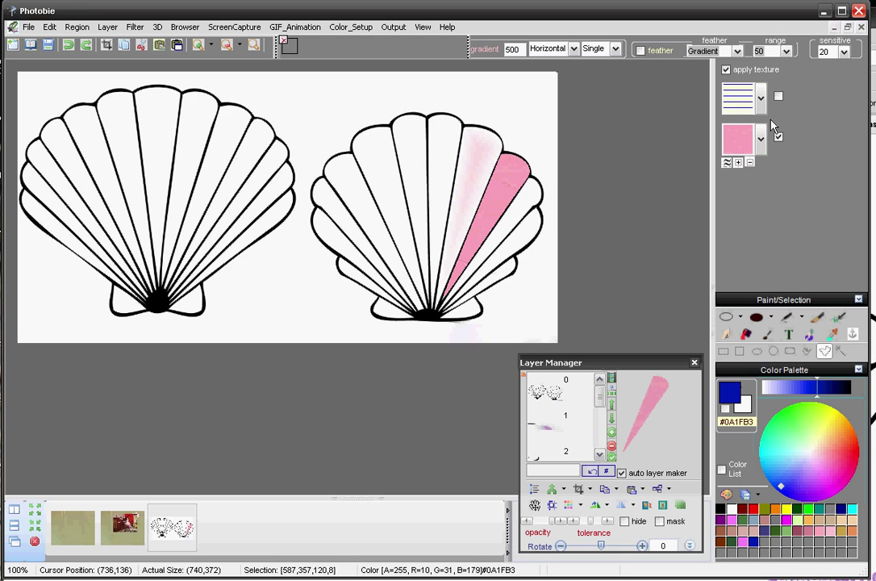
{"action": "left_click", "coordinate": [724, 70]}
{"action": "left_click", "coordinate": [730, 394]}
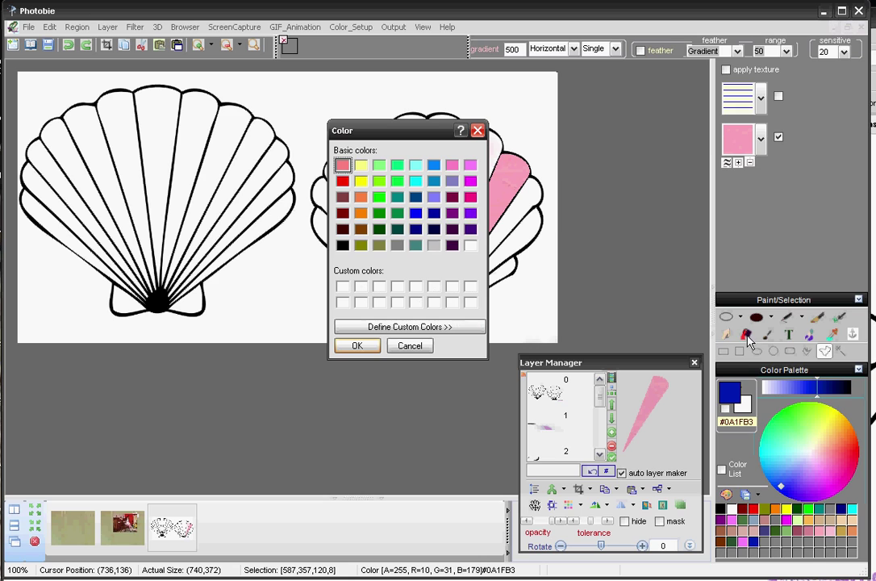
{"action": "left_click", "coordinate": [409, 345]}
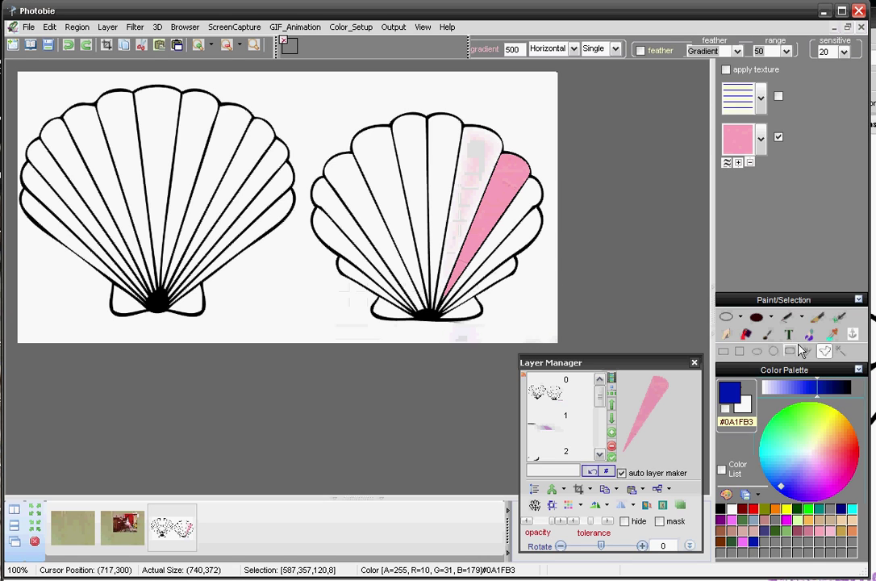
{"action": "left_click", "coordinate": [727, 71]}
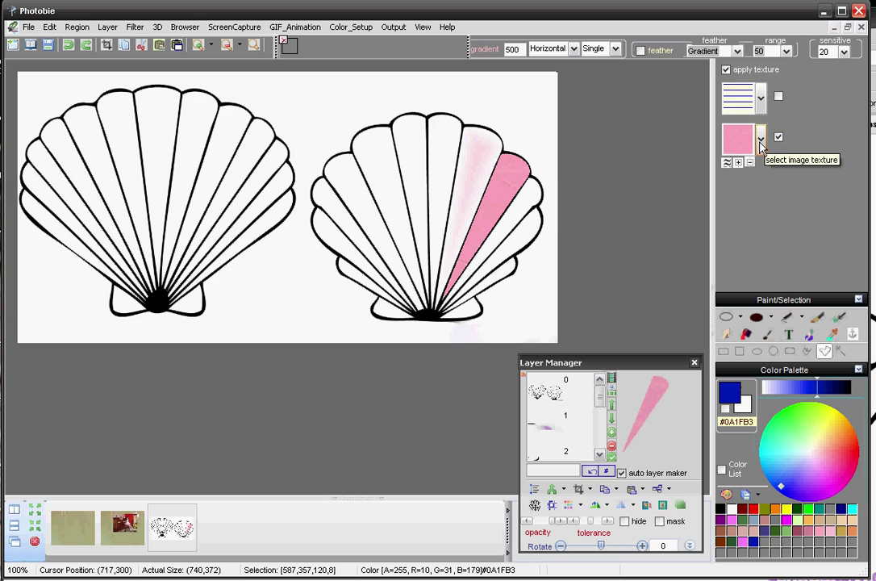
Step: Without texture, fill the smaller shell's first segment right of centre with blue #0A1FB3 and the second left of centre with maroon #9F1E4E
{"action": "left_click", "coordinate": [726, 70]}
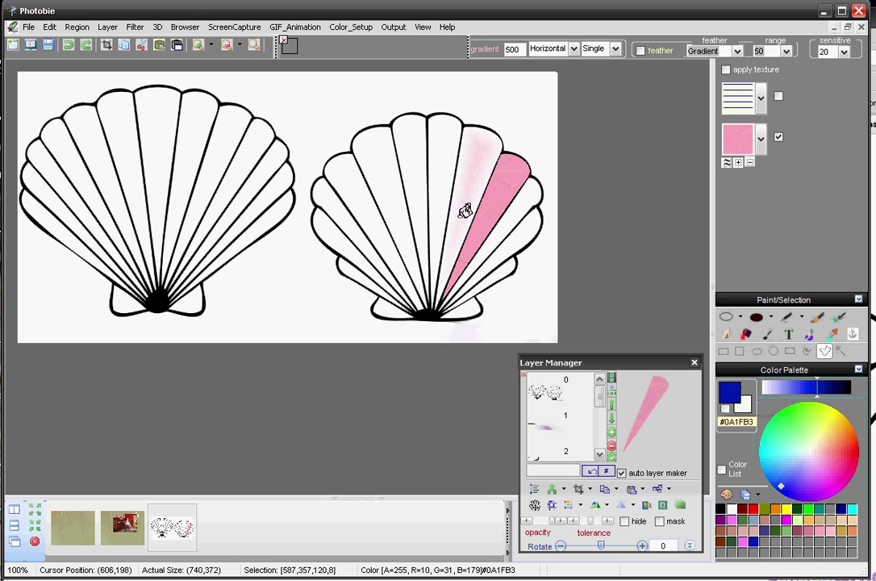
{"action": "left_click", "coordinate": [443, 179]}
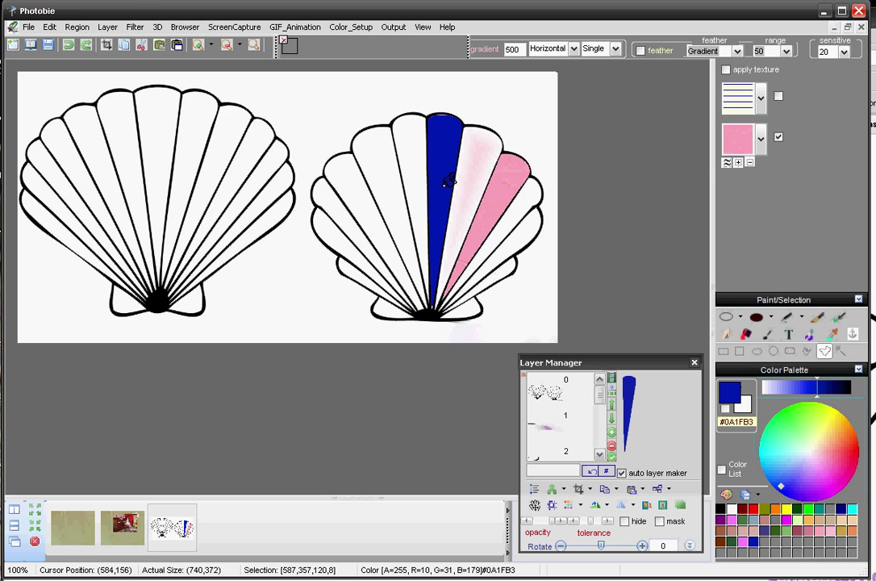
{"action": "left_click", "coordinate": [840, 464]}
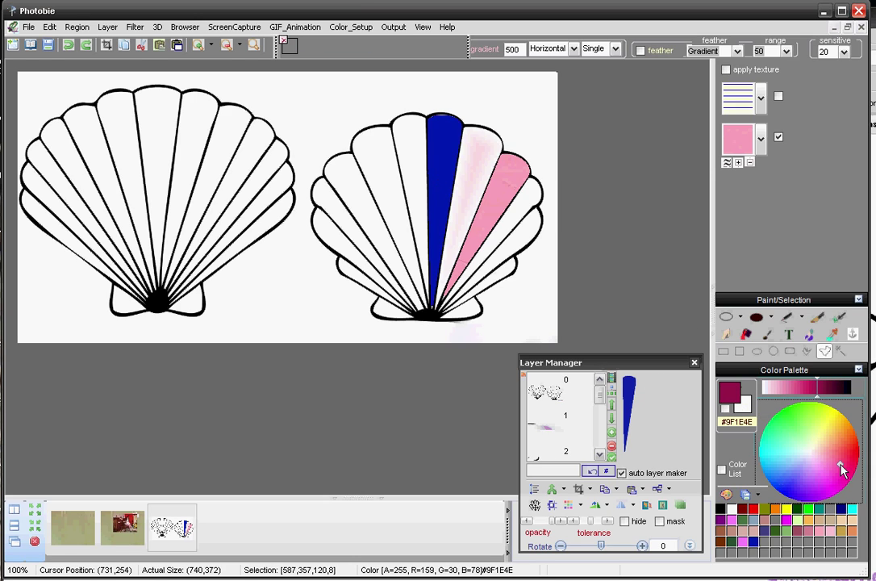
{"action": "left_click", "coordinate": [408, 215]}
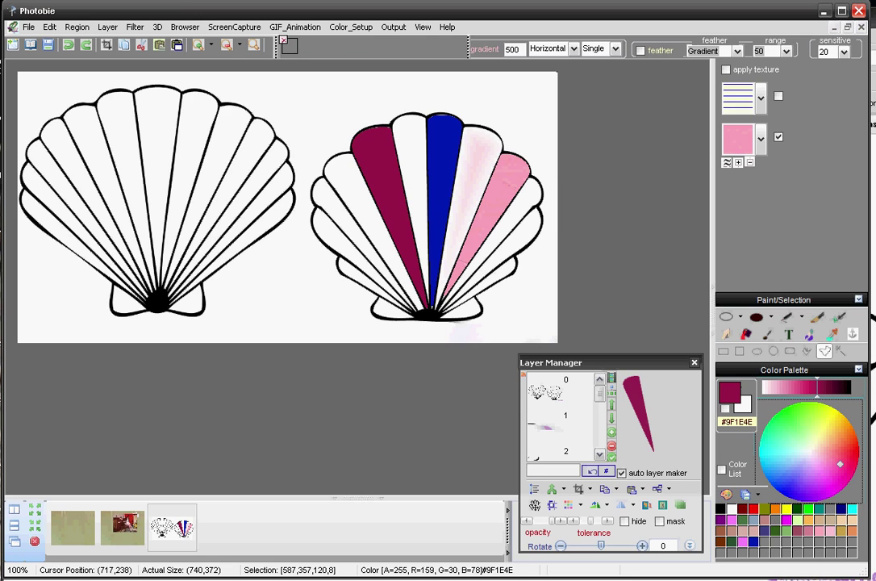
Step: Apply the diagonal crosshatch fill texture in maroon to the smaller shell's fourth segment left of centre
{"action": "left_click", "coordinate": [728, 71]}
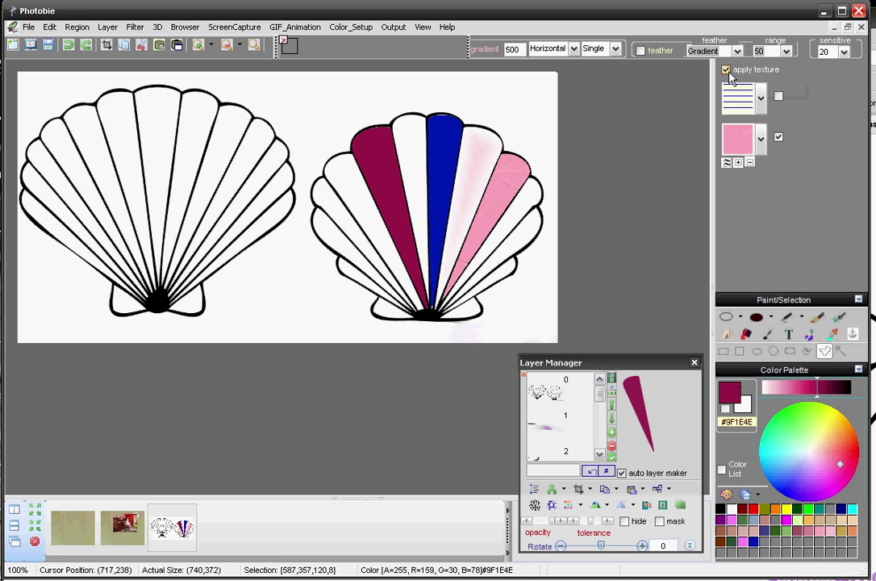
{"action": "left_click", "coordinate": [760, 98]}
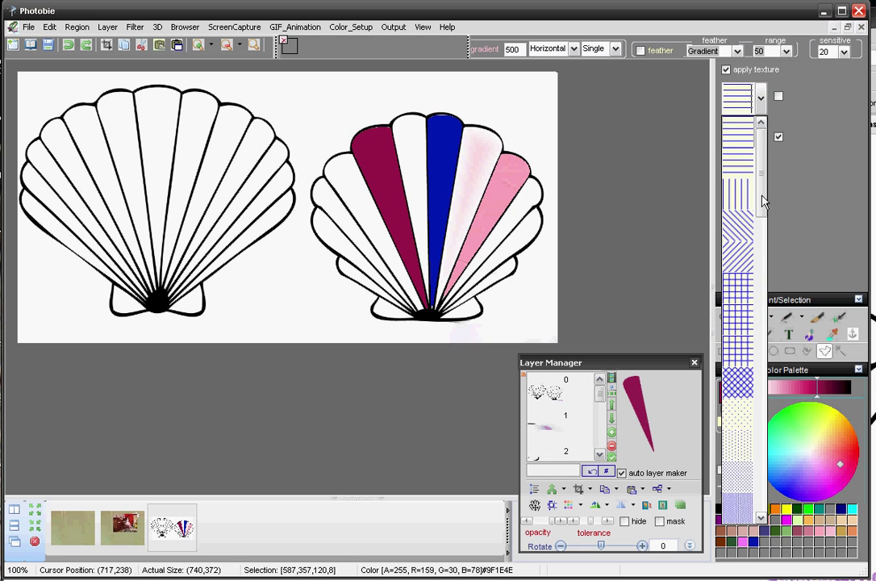
{"action": "left_click_drag", "start_coordinate": [761, 197], "coordinate": [772, 252]}
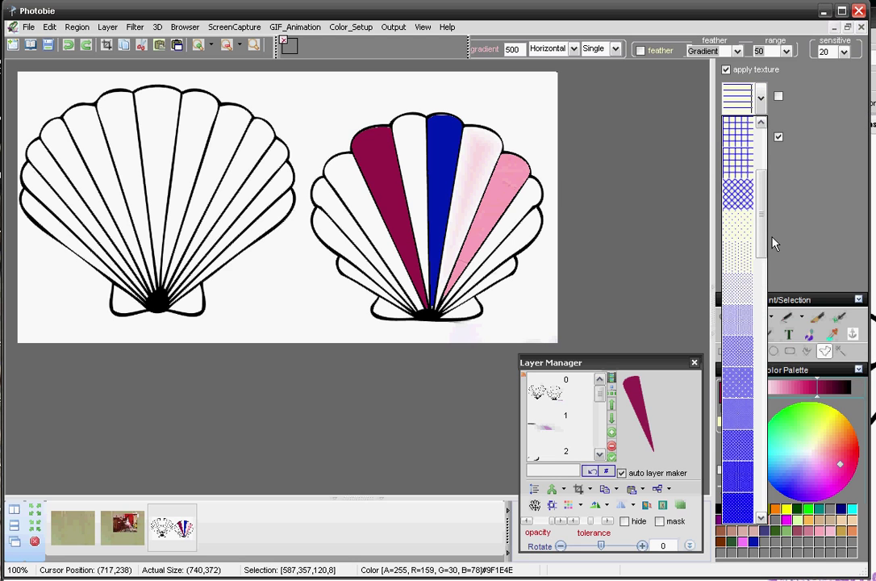
{"action": "left_click", "coordinate": [737, 165]}
{"action": "left_click", "coordinate": [779, 96]}
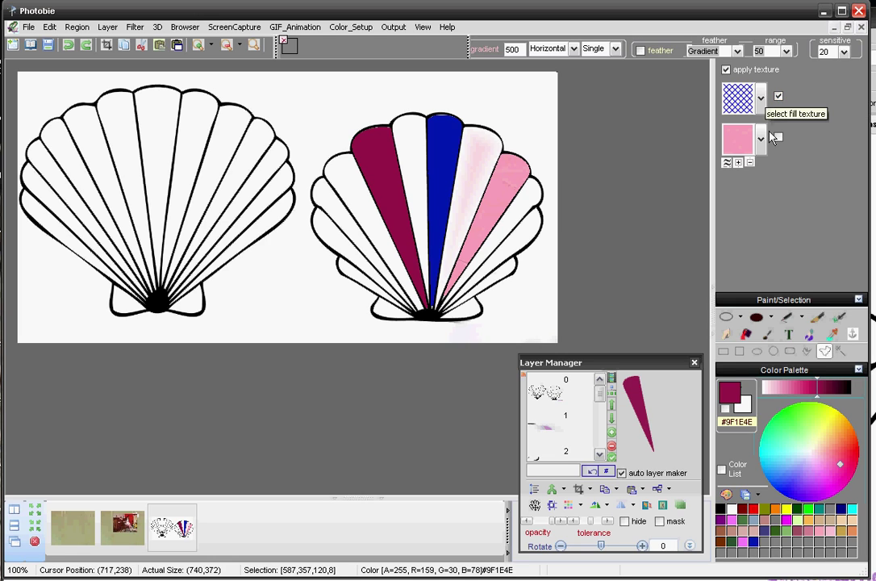
{"action": "left_click", "coordinate": [348, 216]}
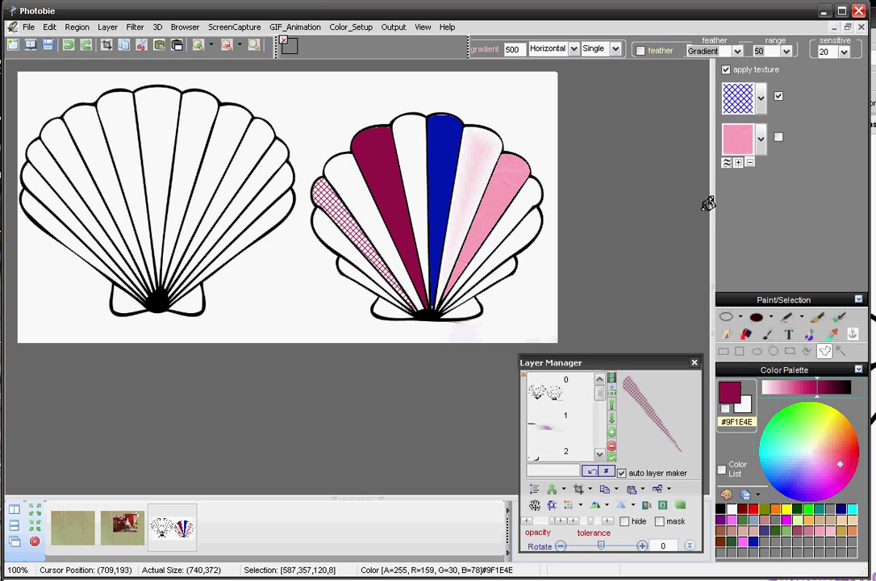
Step: Fill the smaller shell's third segment left of centre with the brown cracked-stone image texture
{"action": "left_click", "coordinate": [761, 141]}
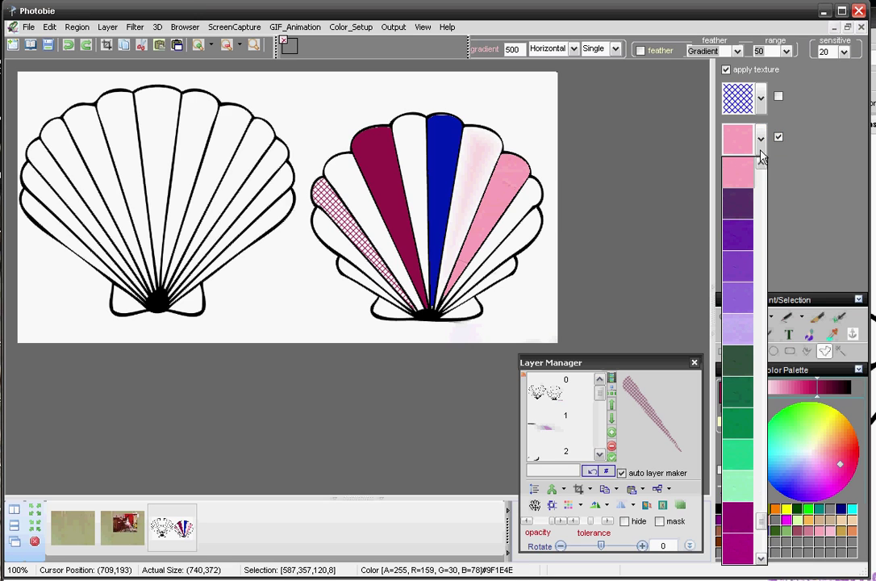
{"action": "left_click", "coordinate": [762, 164]}
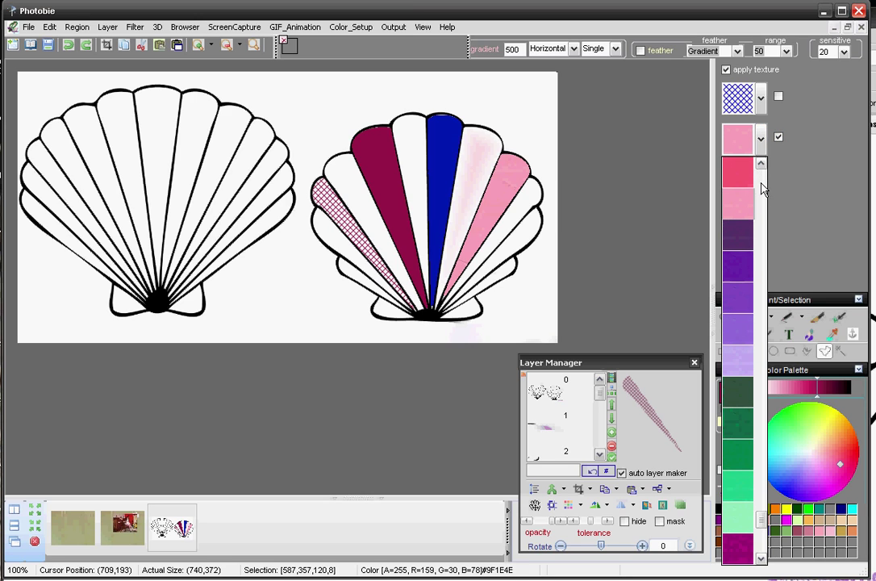
{"action": "left_click_drag", "start_coordinate": [761, 521], "coordinate": [788, 313]}
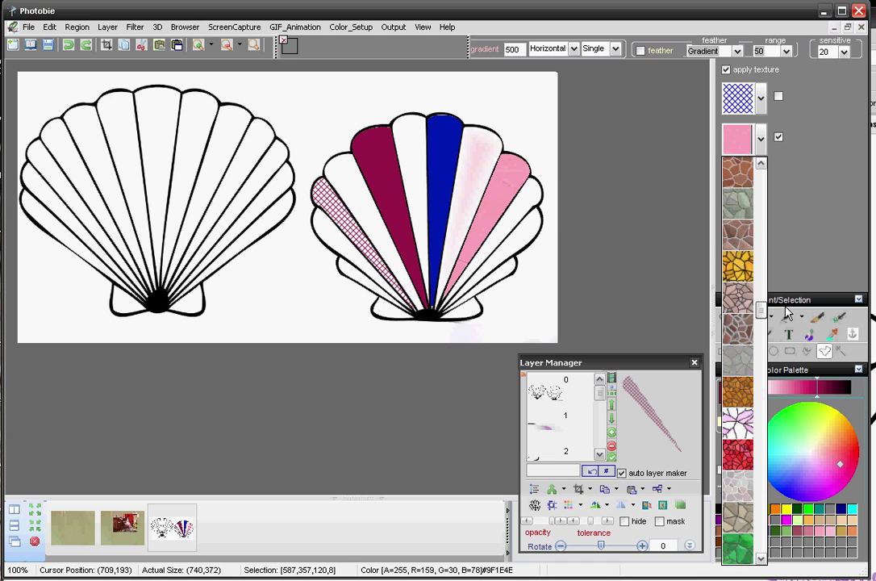
{"action": "left_click", "coordinate": [737, 172]}
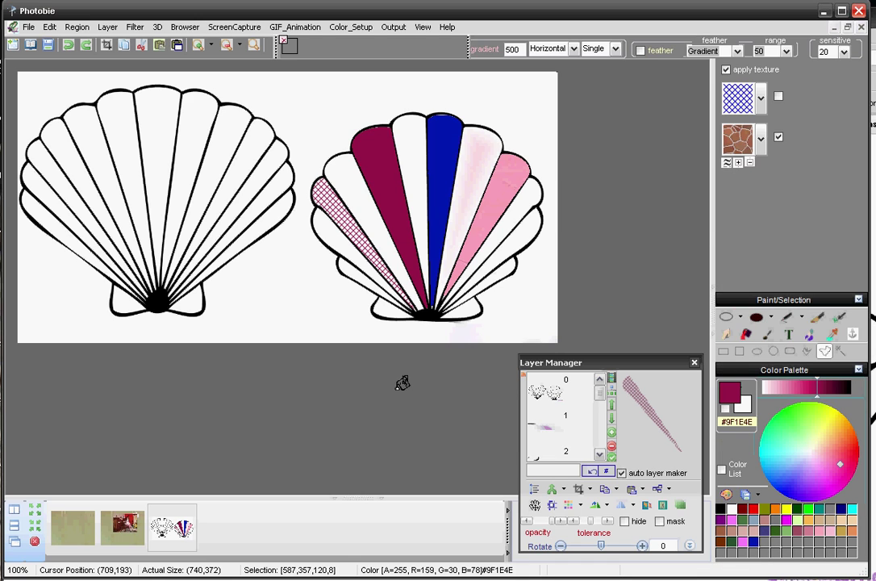
{"action": "left_click", "coordinate": [366, 212]}
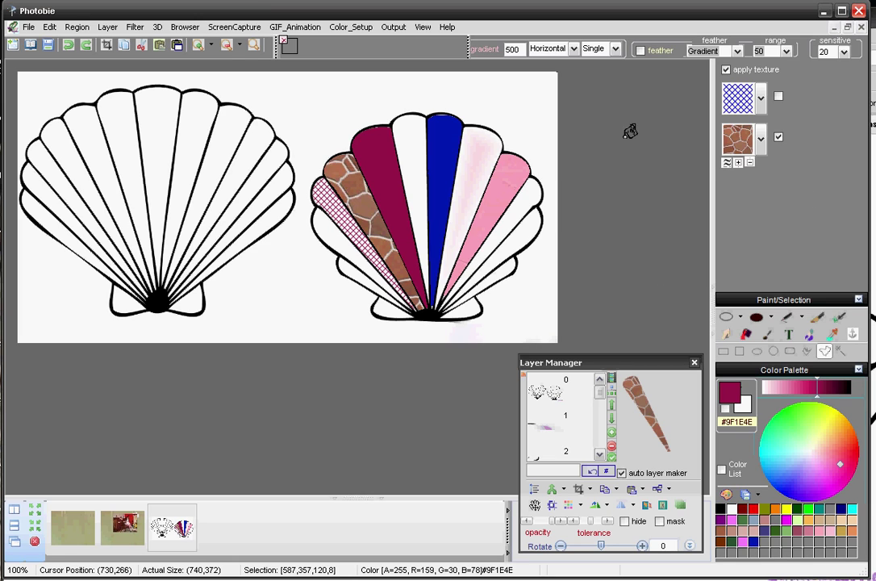
Step: Set the fill gradient to forward diagonal with a value of 40 and turn off texture
{"action": "left_click", "coordinate": [573, 49]}
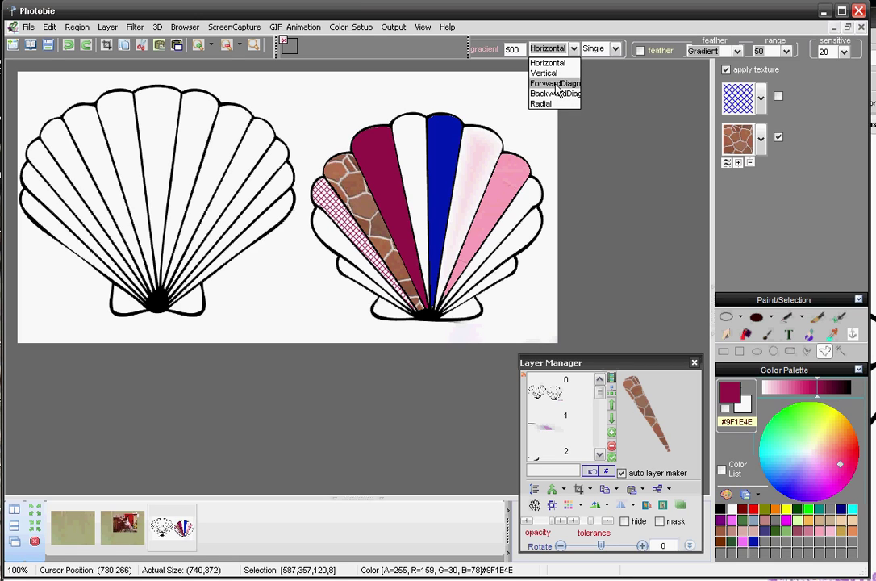
{"action": "left_click", "coordinate": [556, 84]}
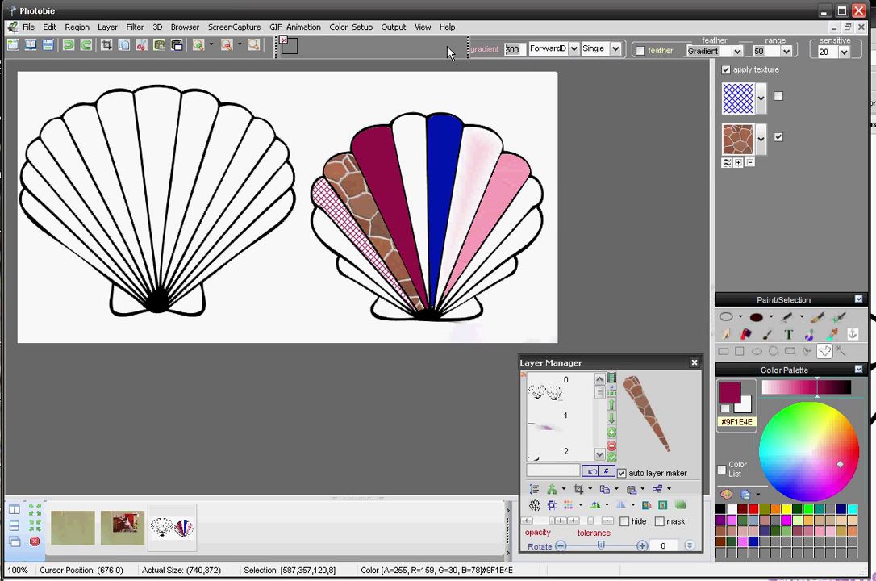
{"action": "key", "text": "BackSpace"}
{"action": "key", "text": "BackSpace"}
{"action": "key", "text": "BackSpace"}
{"action": "type", "text": "40"}
{"action": "left_click", "coordinate": [725, 72]}
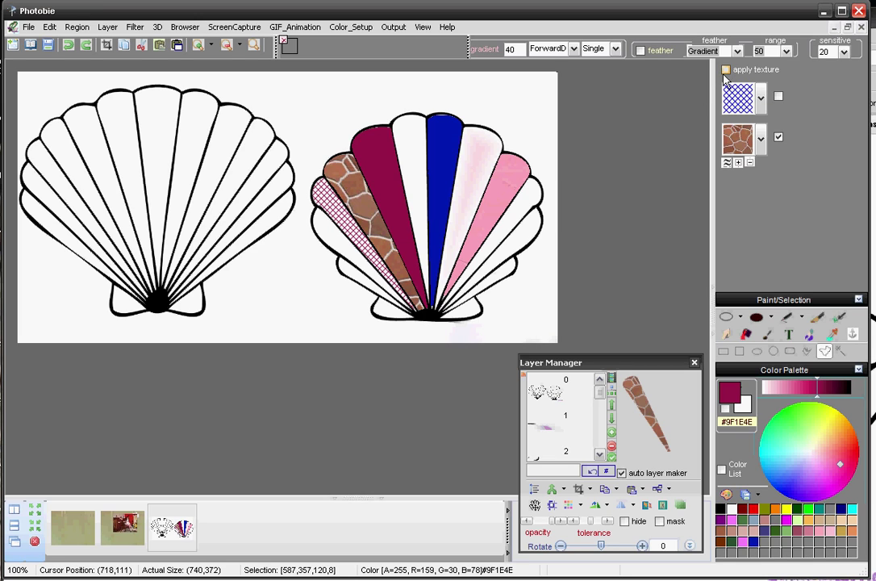
Step: Apply the maroon #9F1E4E gradient fill to the smaller shell's first and fifth segments left of centre
{"action": "left_click", "coordinate": [419, 167]}
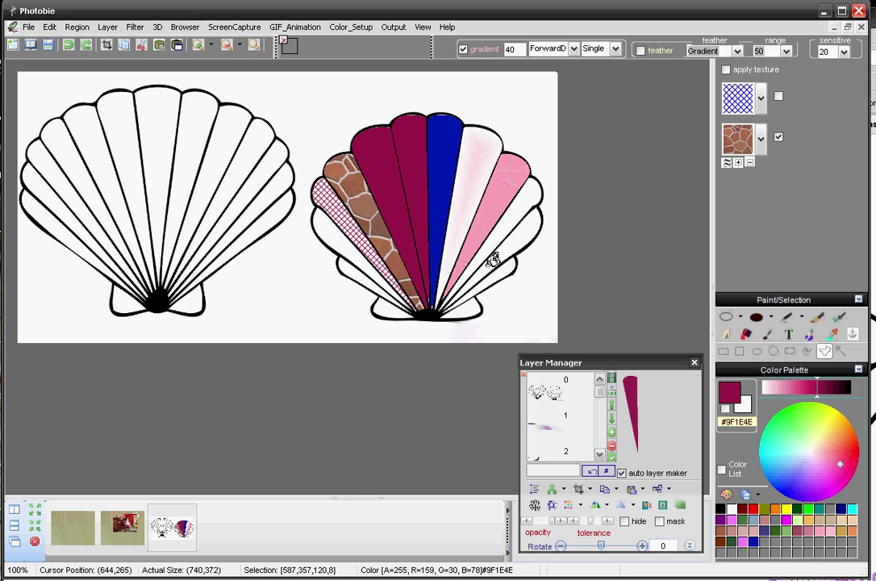
{"action": "left_click", "coordinate": [330, 234]}
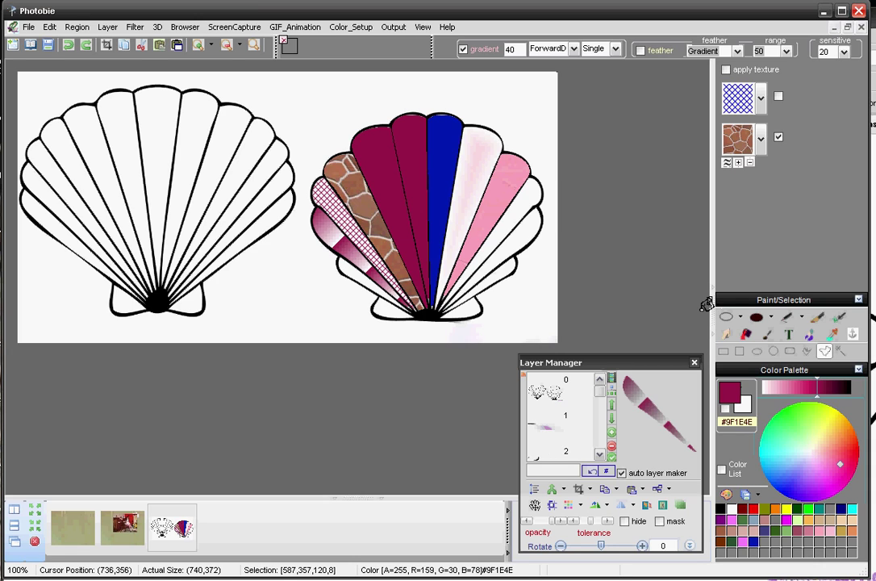
Step: Spray maroon speckles into the larger shell's second segment right of centre using a 30 by 30 spray with pressure 4 and sparse 4
{"action": "left_click", "coordinate": [840, 318]}
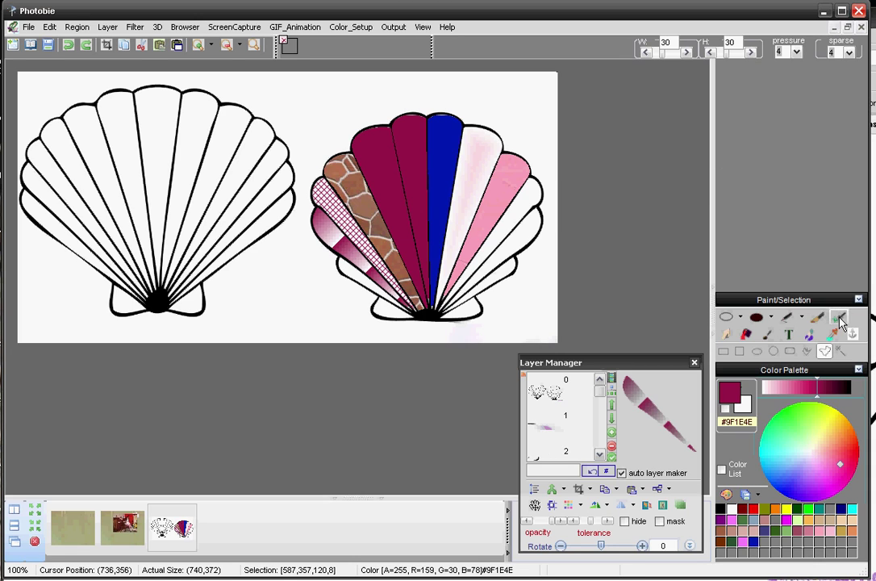
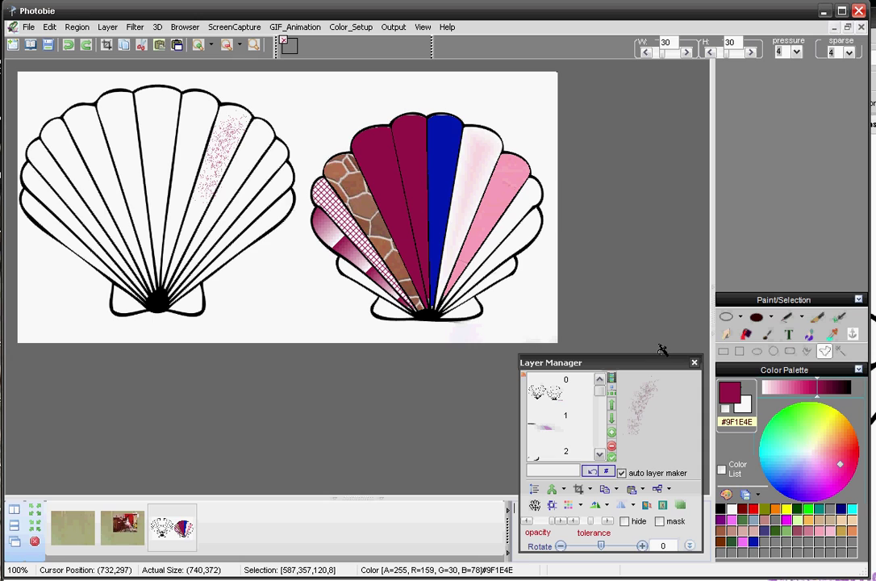
Step: Try to paint with a 30 by 30 soft brush in red #AB1912 below the speckles on the larger shell
{"action": "left_click", "coordinate": [770, 336]}
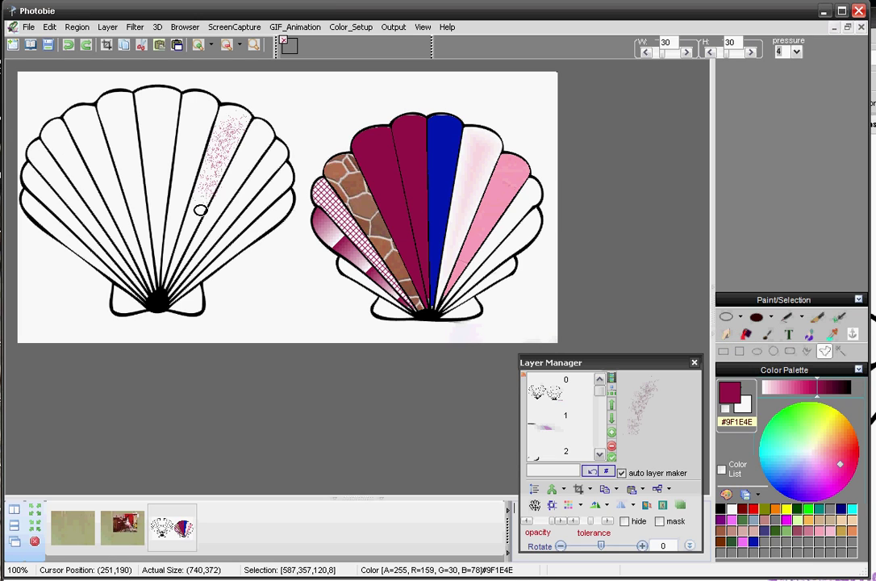
{"action": "left_click", "coordinate": [848, 449]}
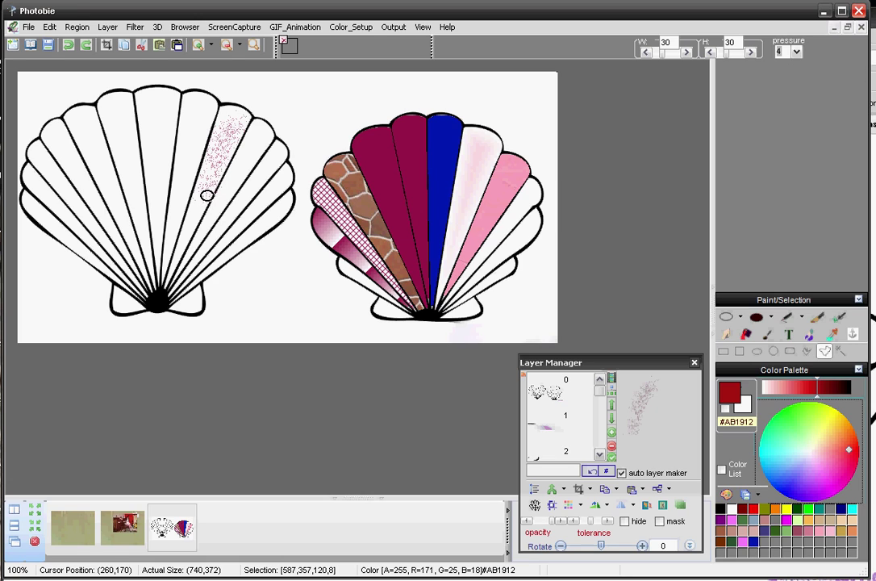
{"action": "left_click_drag", "start_coordinate": [198, 198], "coordinate": [198, 205]}
{"action": "scroll", "coordinate": [582, 402], "scroll_direction": "down", "scroll_amount": 5}
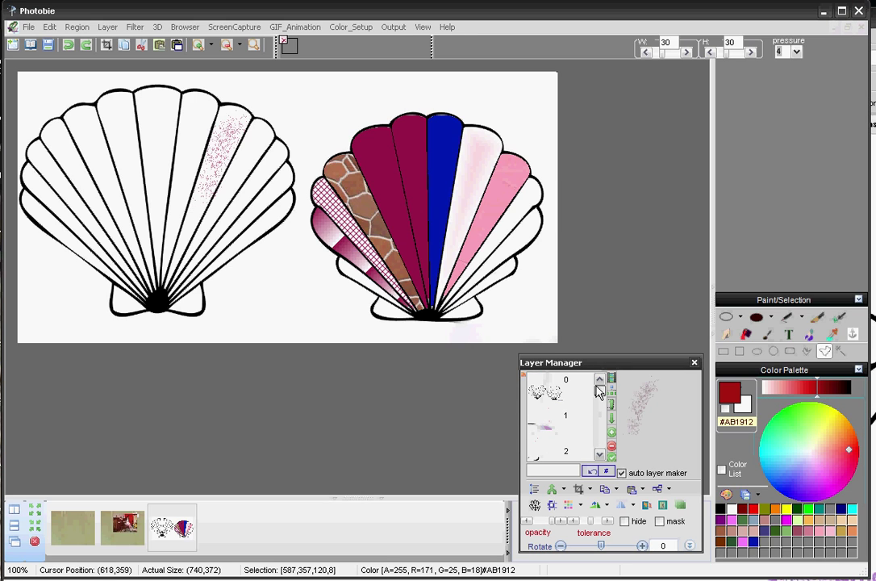
Step: On the background layer, paint a soft crimson #AE0F39 spot at pressure 9 just below the larger shell's speckled area
{"action": "left_click", "coordinate": [851, 468]}
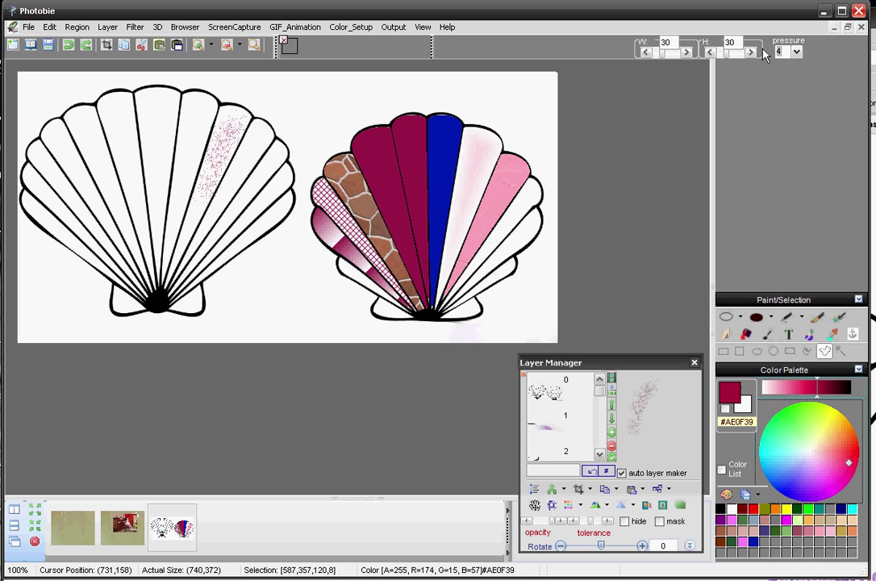
{"action": "left_click", "coordinate": [796, 51]}
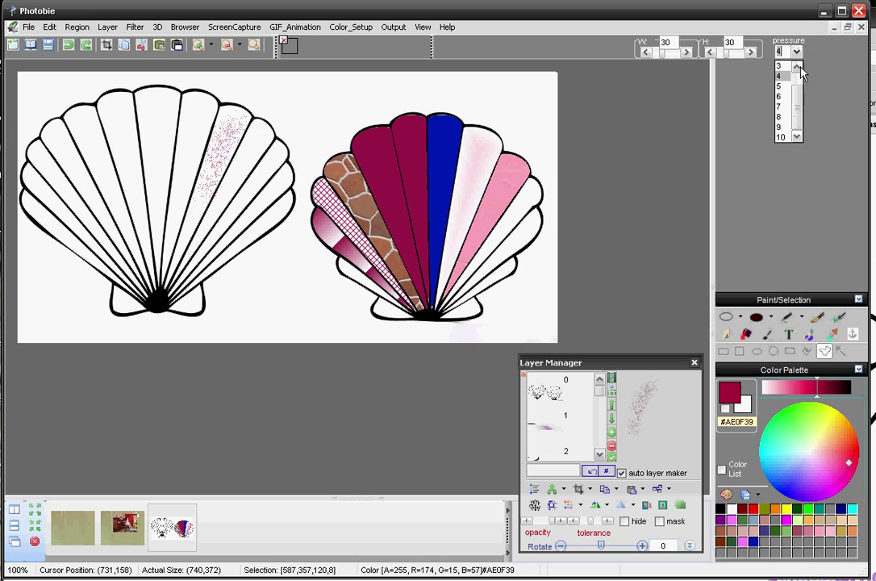
{"action": "left_click", "coordinate": [784, 127]}
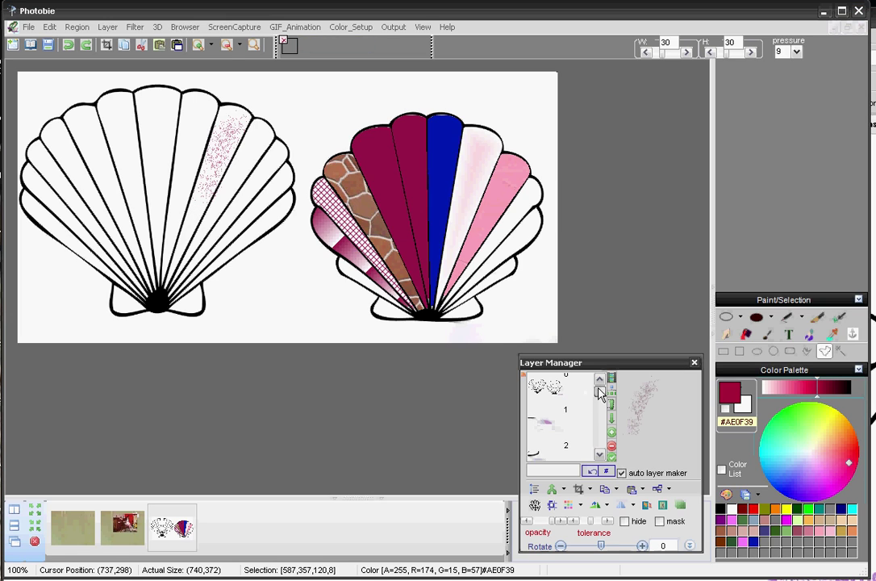
{"action": "left_click", "coordinate": [550, 393]}
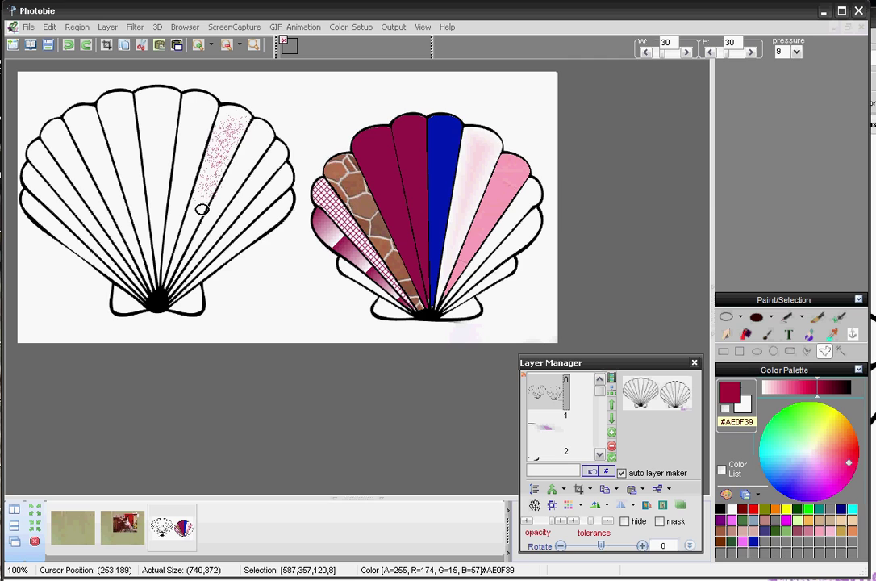
{"action": "left_click", "coordinate": [194, 218]}
{"action": "left_click_drag", "start_coordinate": [193, 219], "coordinate": [193, 202]}
Step: Paint lighter crimson strokes at brush pressure 3 down the larger shell's first segment right of centre on the background layer
{"action": "left_click", "coordinate": [796, 51]}
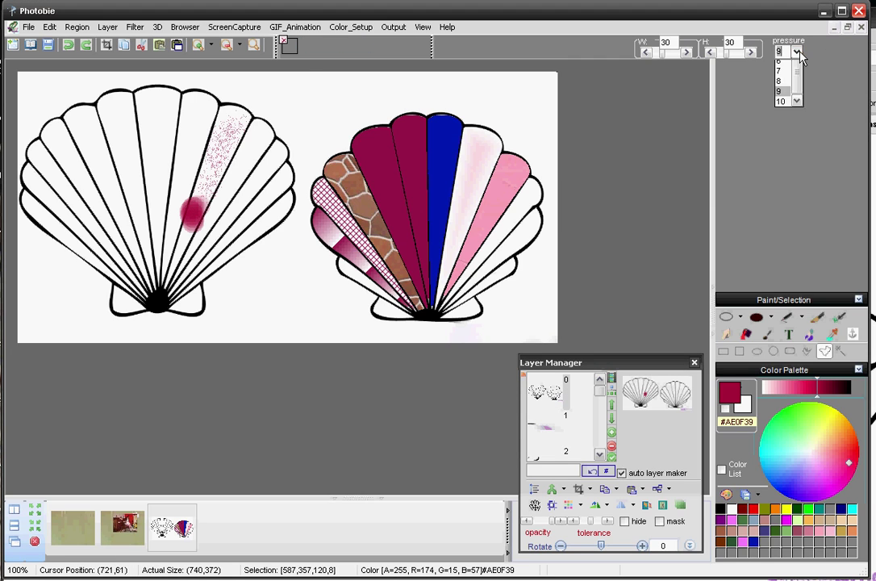
{"action": "left_click", "coordinate": [786, 86]}
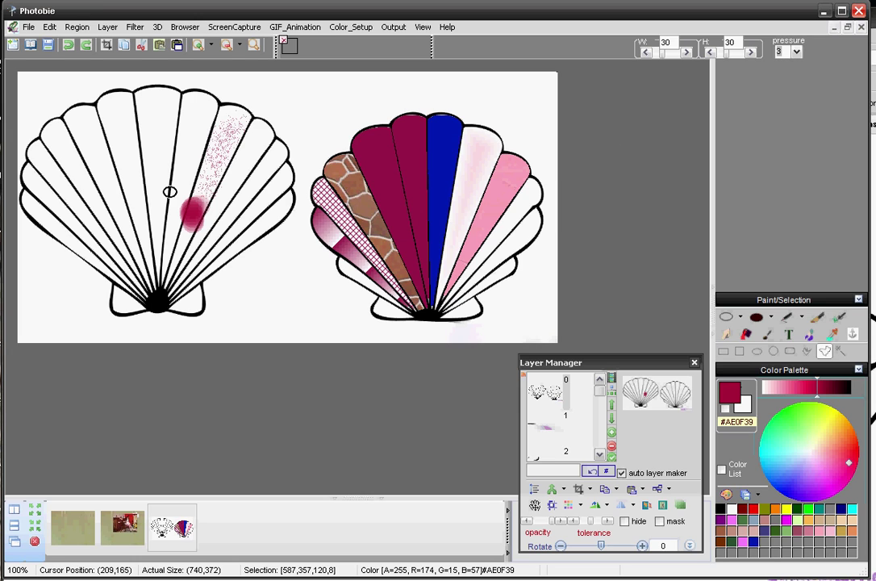
{"action": "mouse_move", "coordinate": [189, 178]}
{"action": "left_mouse_down"}
{"action": "mouse_move", "coordinate": [180, 175]}
{"action": "mouse_move", "coordinate": [183, 183]}
{"action": "mouse_move", "coordinate": [189, 165]}
{"action": "mouse_move", "coordinate": [183, 194]}
{"action": "left_mouse_up"}
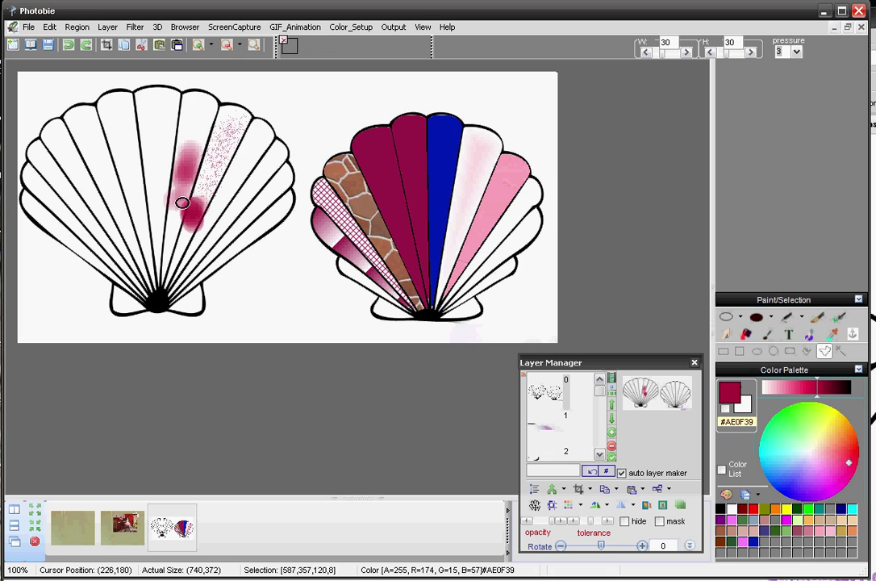
{"action": "left_click", "coordinate": [553, 401]}
{"action": "left_click_drag", "start_coordinate": [188, 128], "coordinate": [188, 152]}
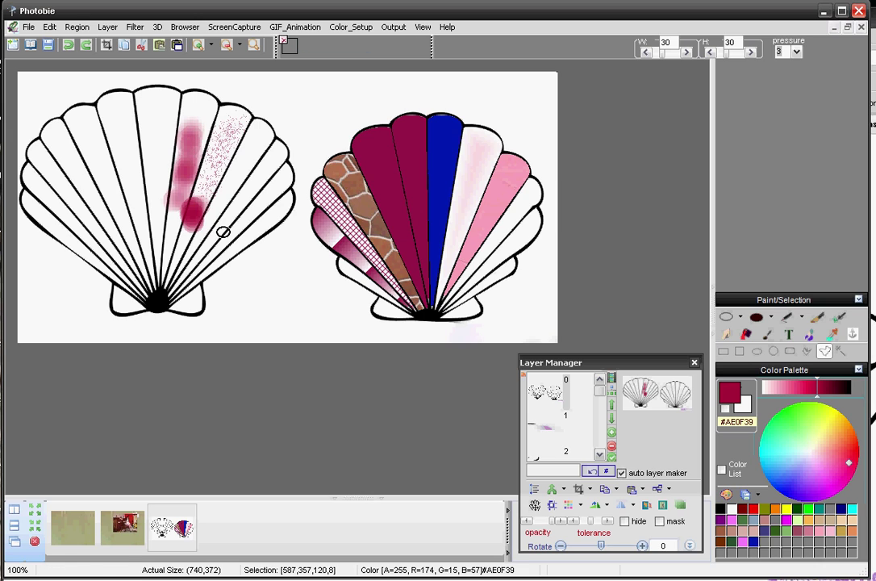
Step: Look through the layer list, show it as layer names, and return it to thumbnails
{"action": "scroll", "coordinate": [557, 413], "scroll_direction": "down", "scroll_amount": 2}
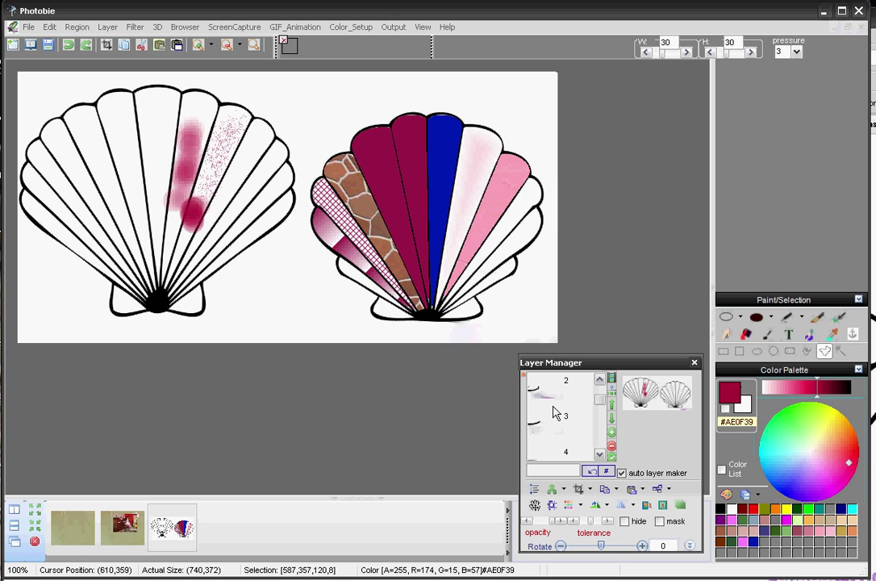
{"action": "left_click", "coordinate": [610, 377]}
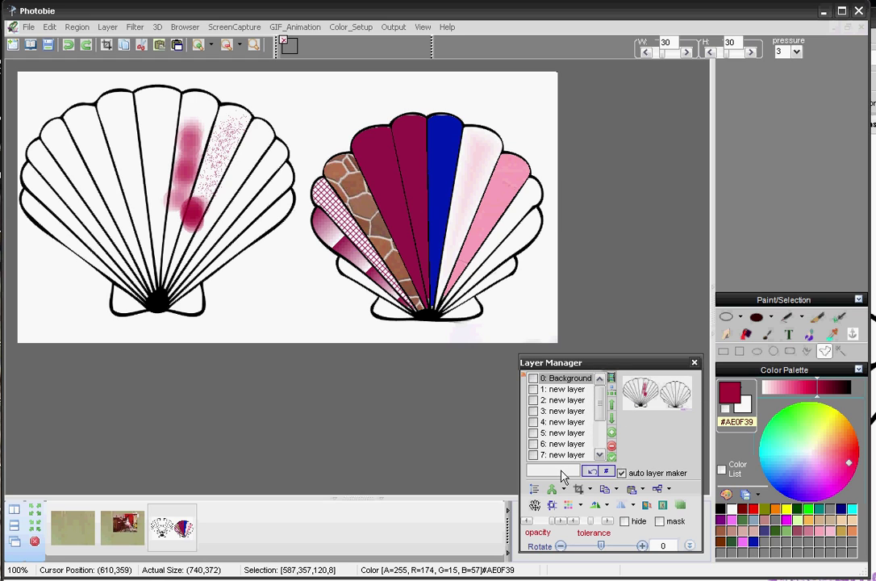
{"action": "left_click", "coordinate": [611, 379]}
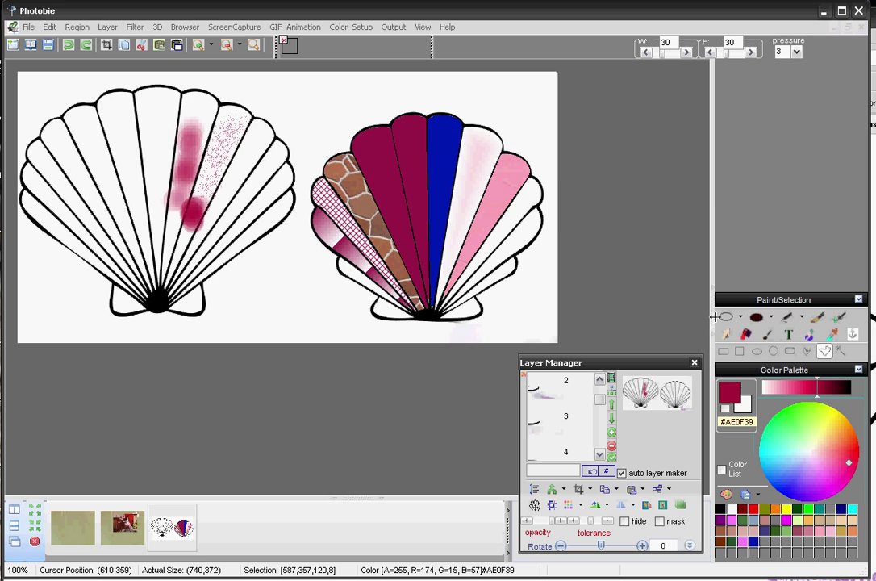
Step: Collapse the side area holding the paint tools and colour palette, and restore it
{"action": "left_click", "coordinate": [713, 317]}
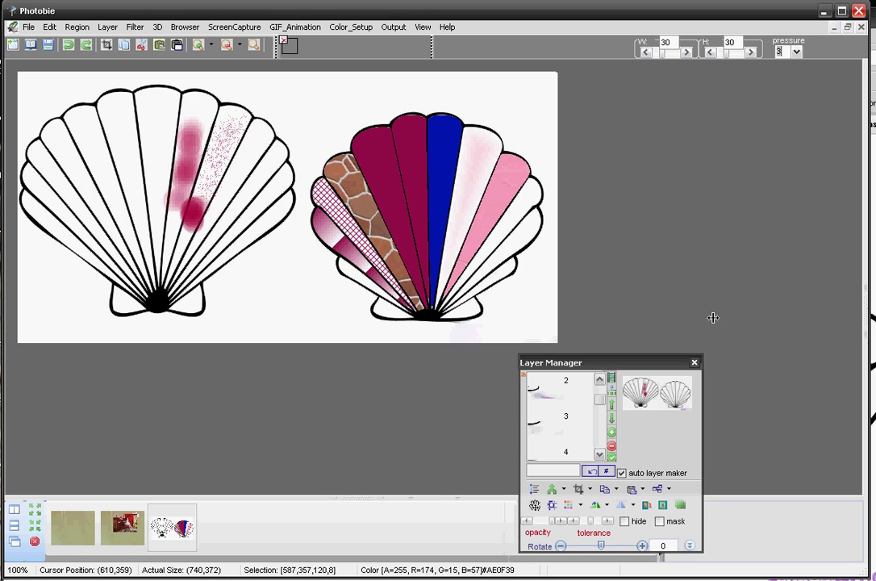
{"action": "left_click", "coordinate": [865, 303]}
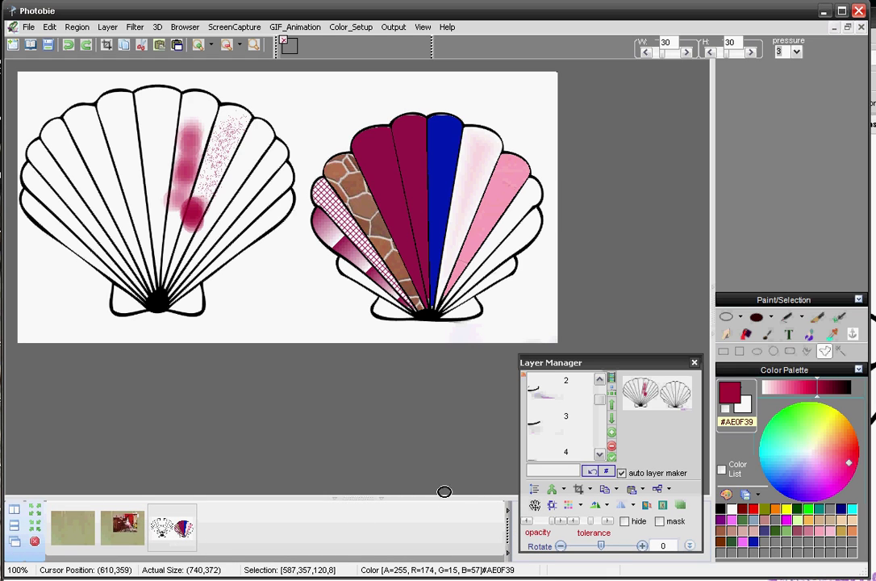
Step: View the open background.png image with the framed photo, and return to the seashell drawing
{"action": "double_click", "coordinate": [68, 530]}
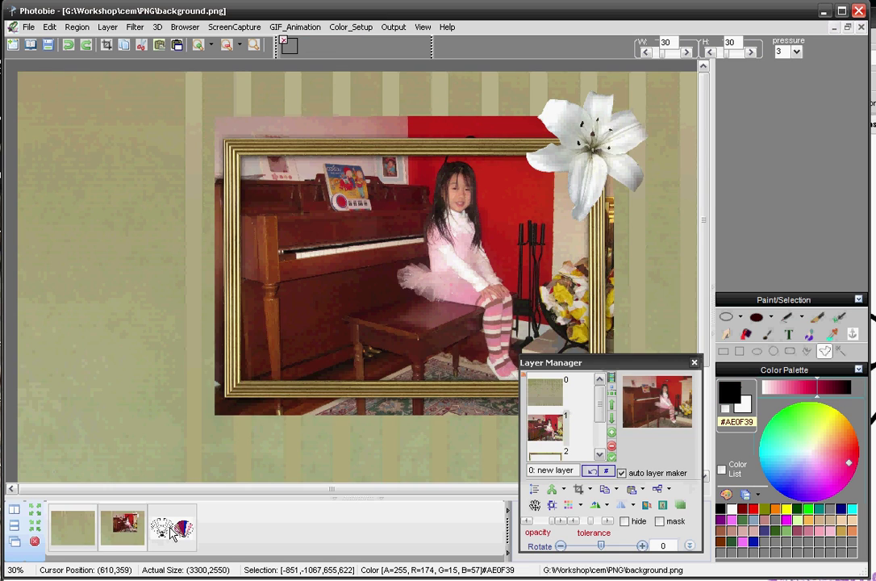
{"action": "left_click", "coordinate": [172, 531]}
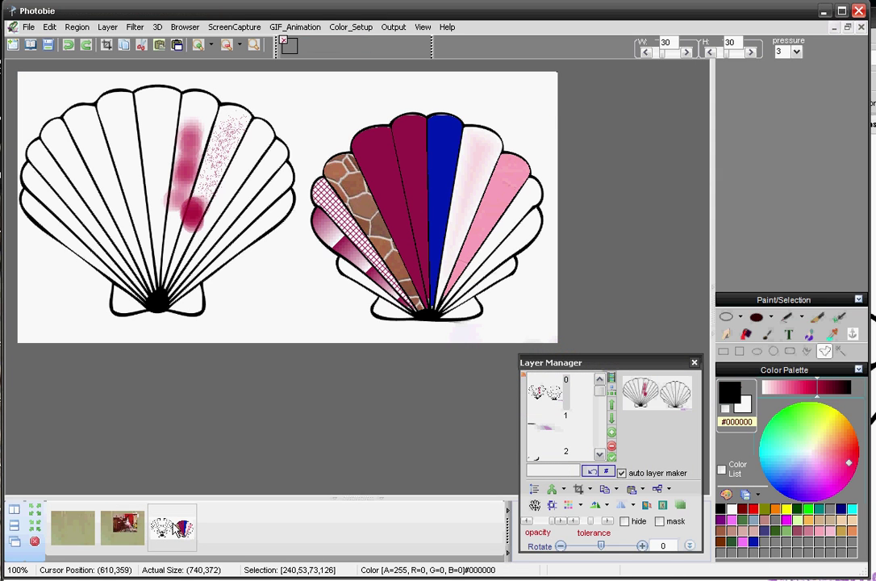